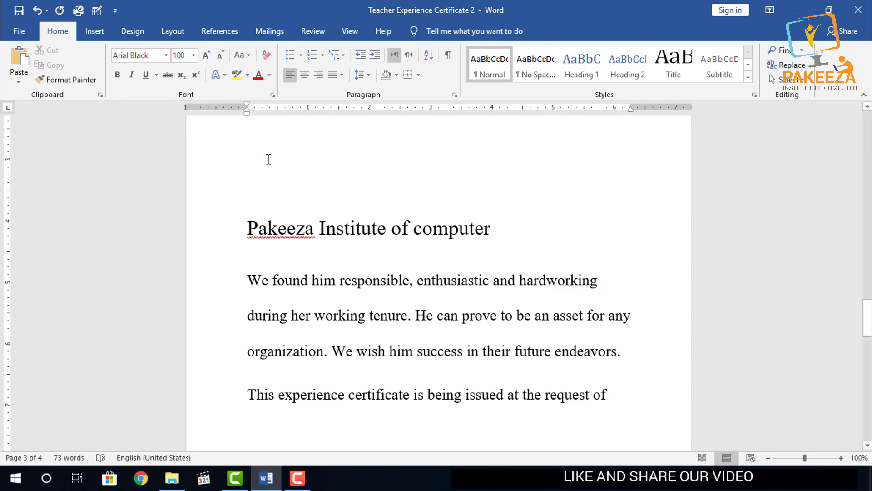
{"action": "scroll", "coordinate": [268, 158], "scroll_direction": "up", "scroll_amount": 3}
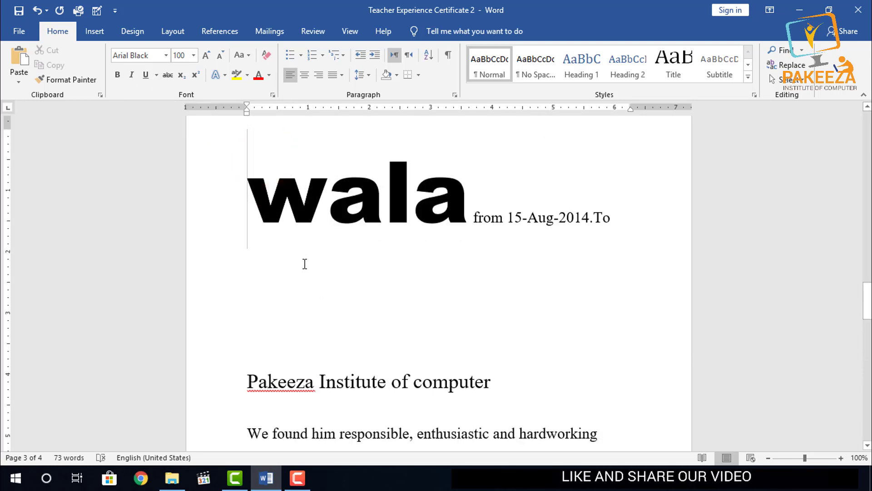
{"action": "scroll", "coordinate": [305, 264], "scroll_direction": "down", "scroll_amount": 2}
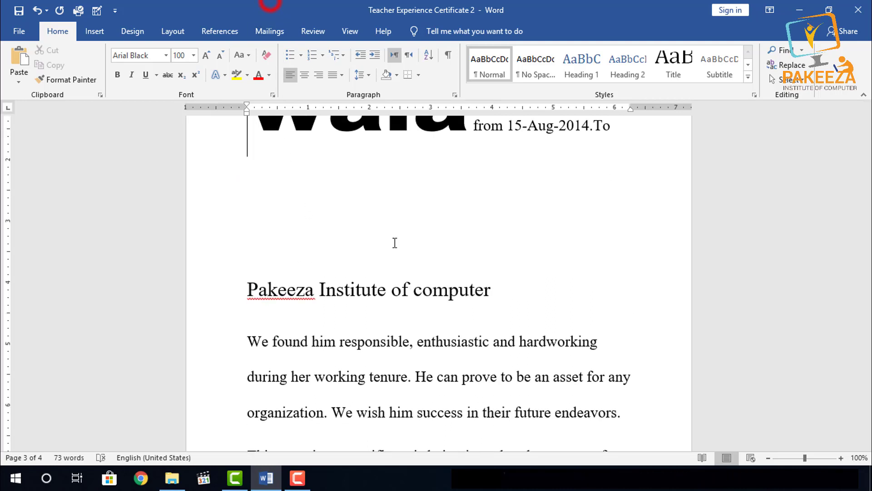
{"action": "scroll", "coordinate": [395, 243], "scroll_direction": "down", "scroll_amount": 2}
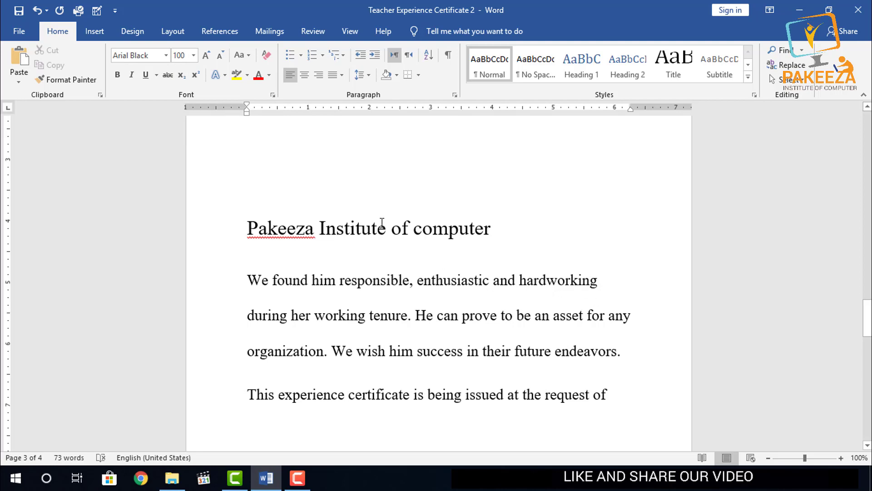
{"action": "left_click", "coordinate": [612, 285]}
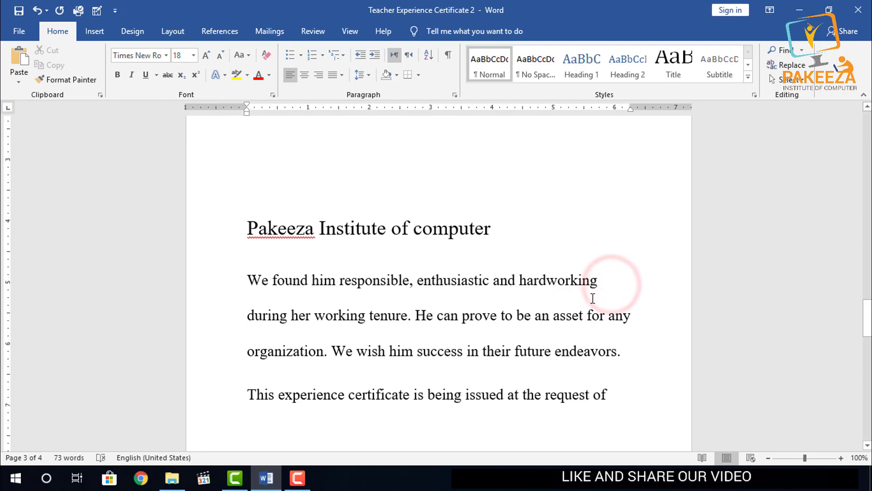
{"action": "left_click", "coordinate": [193, 55]}
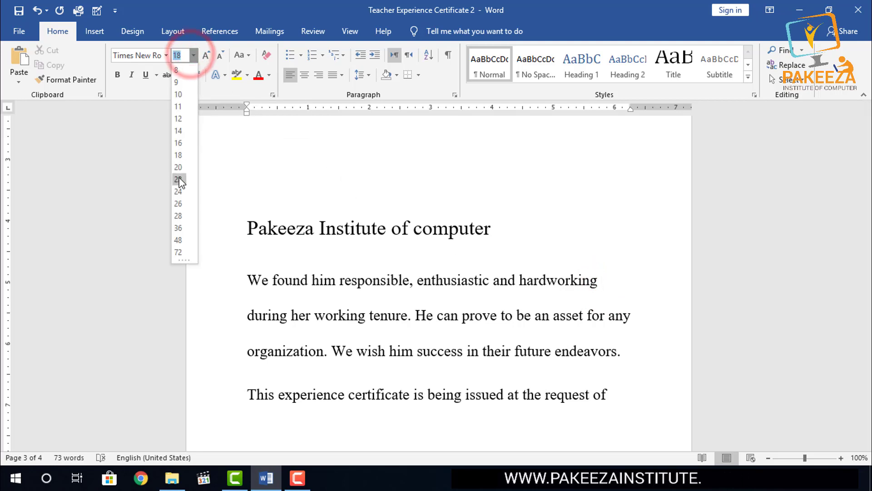
{"action": "left_click", "coordinate": [259, 171]}
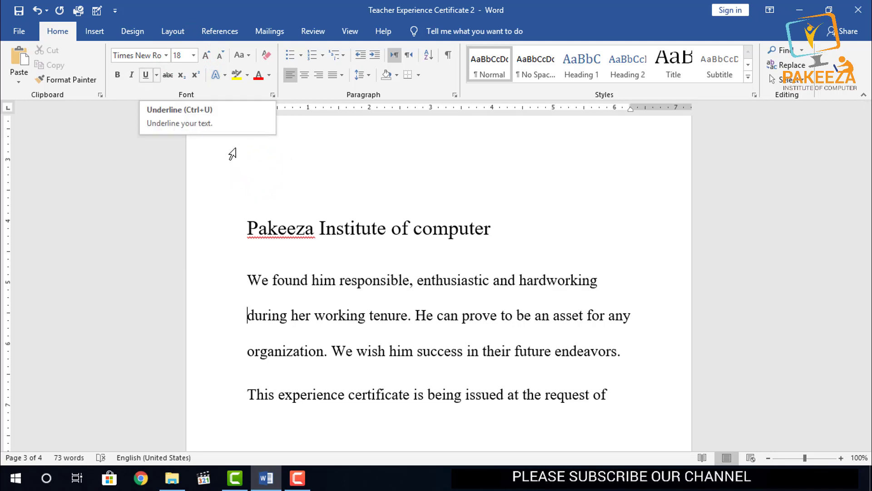
{"action": "left_click", "coordinate": [271, 152]}
{"action": "scroll", "coordinate": [460, 294], "scroll_direction": "down", "scroll_amount": 3}
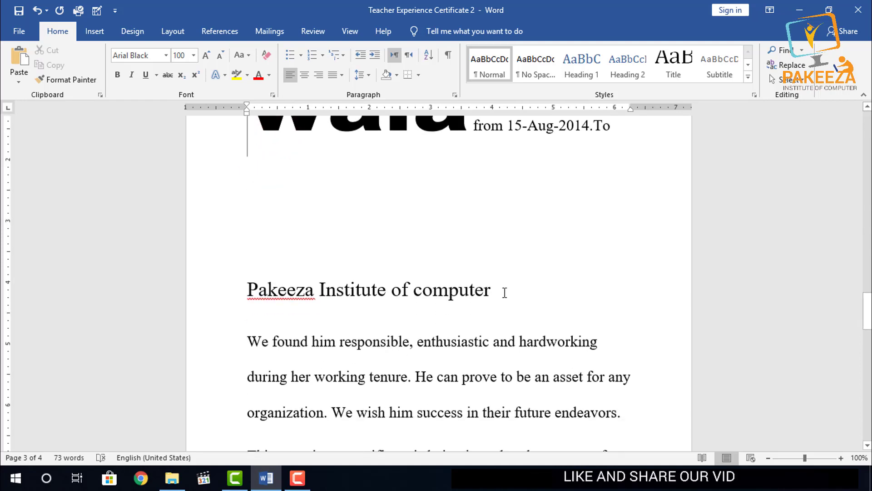
Apply bold to the heading "Pakeeza Institute of computer" and remove it again, doing this twice.
{"action": "left_click_drag", "start_coordinate": [502, 291], "coordinate": [249, 287]}
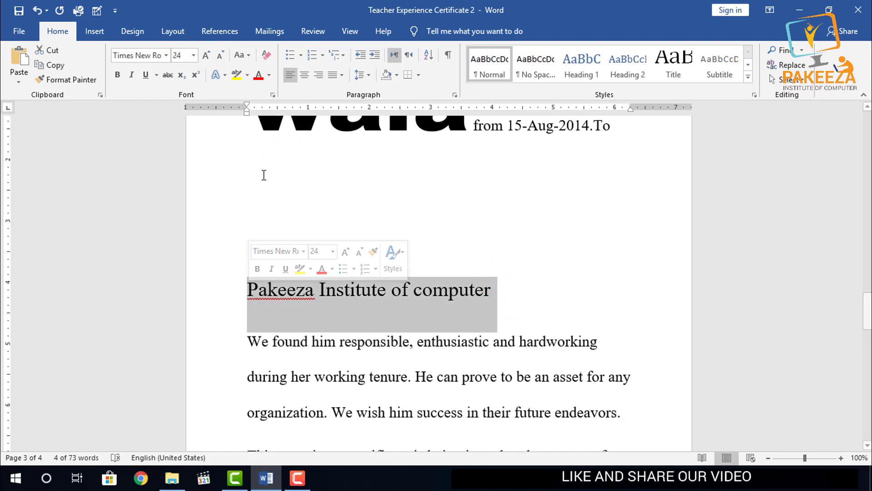
{"action": "left_click", "coordinate": [244, 5]}
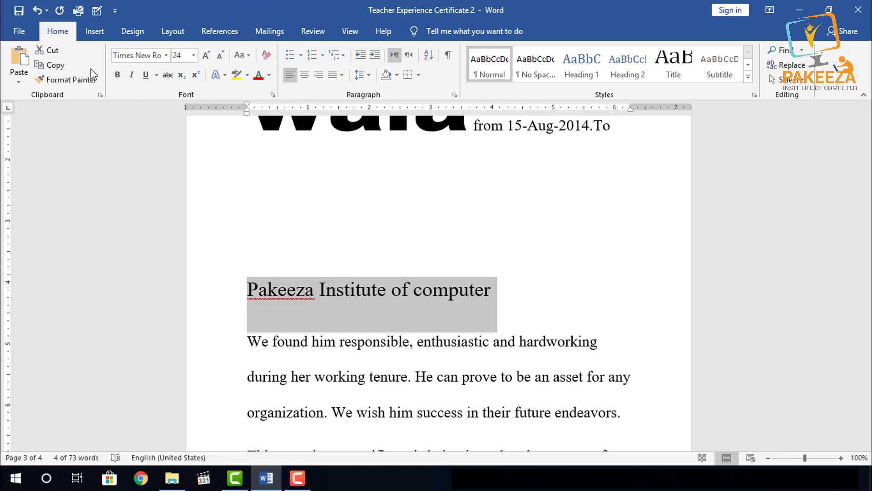
{"action": "left_click", "coordinate": [121, 73]}
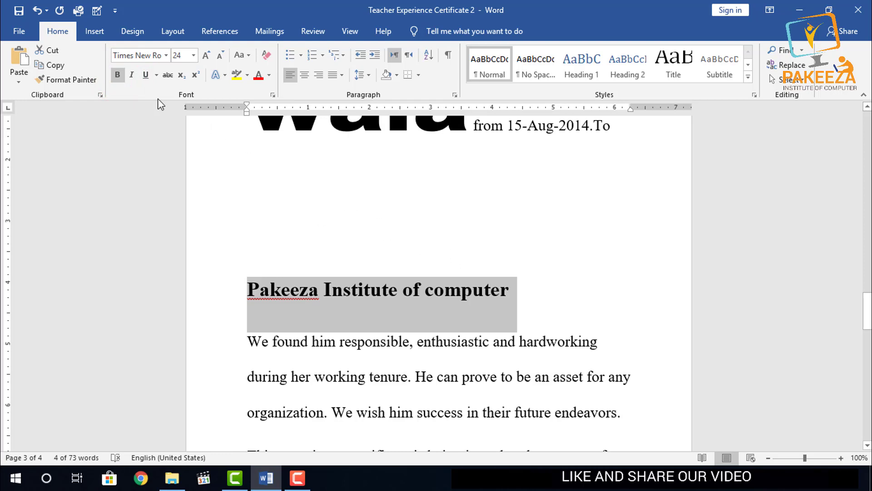
{"action": "left_click", "coordinate": [118, 75]}
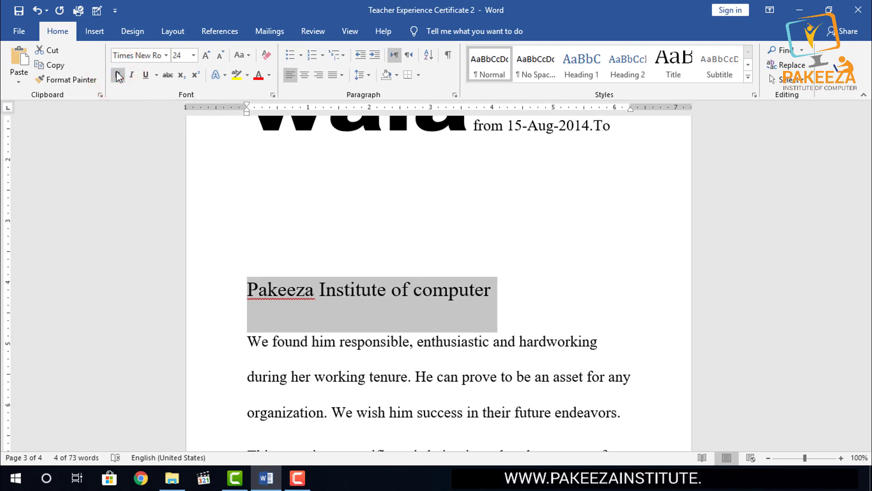
{"action": "left_click", "coordinate": [266, 208]}
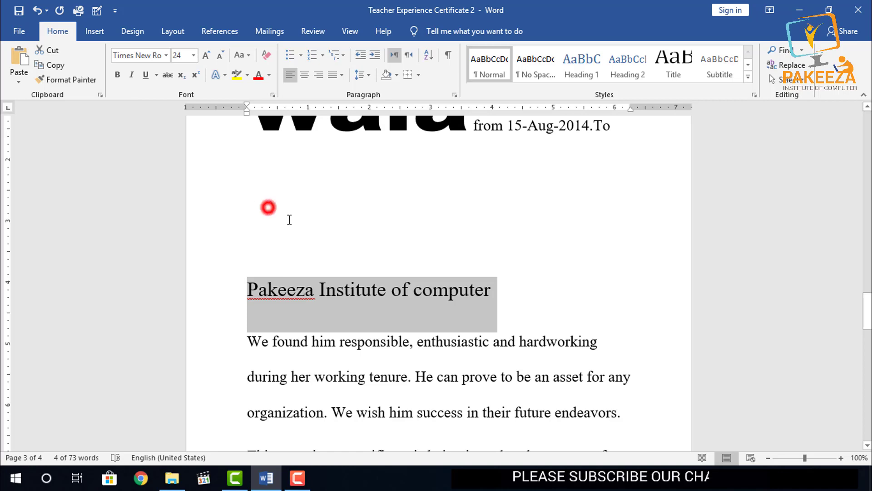
{"action": "scroll", "coordinate": [507, 349], "scroll_direction": "down", "scroll_amount": 1}
{"action": "left_click_drag", "start_coordinate": [505, 298], "coordinate": [275, 301]}
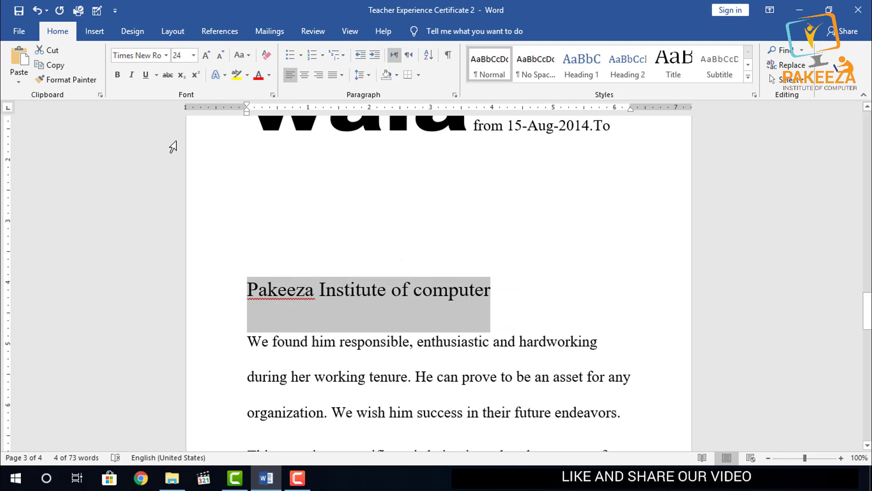
{"action": "left_click", "coordinate": [117, 75]}
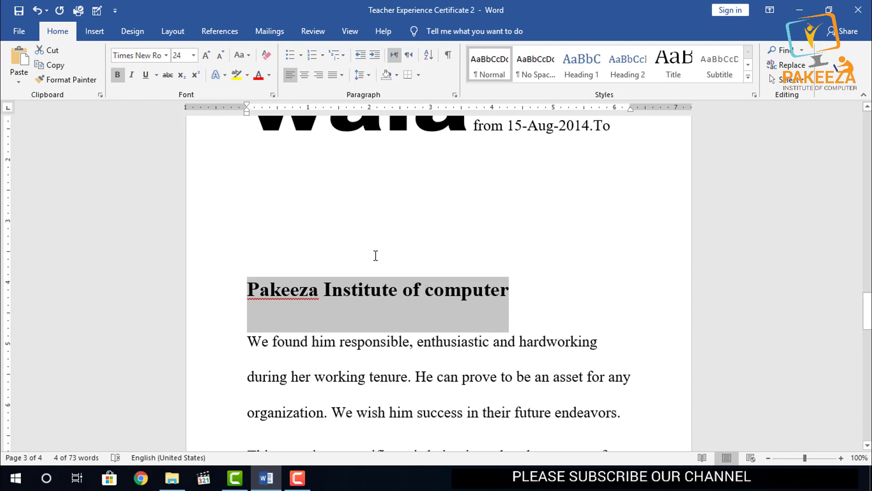
{"action": "left_click", "coordinate": [119, 75]}
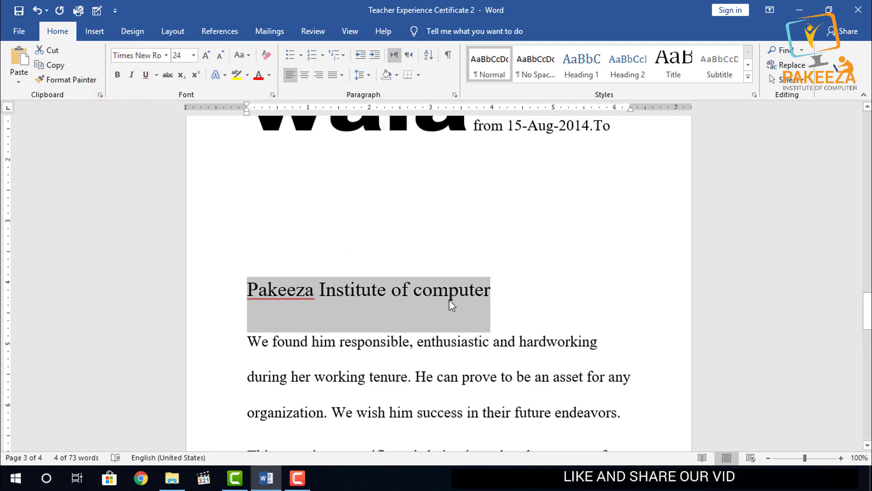
Italicize the heading "Pakeeza Institute of computer", remove the italics again and deselect the text.
{"action": "left_click_drag", "start_coordinate": [515, 305], "coordinate": [247, 295]}
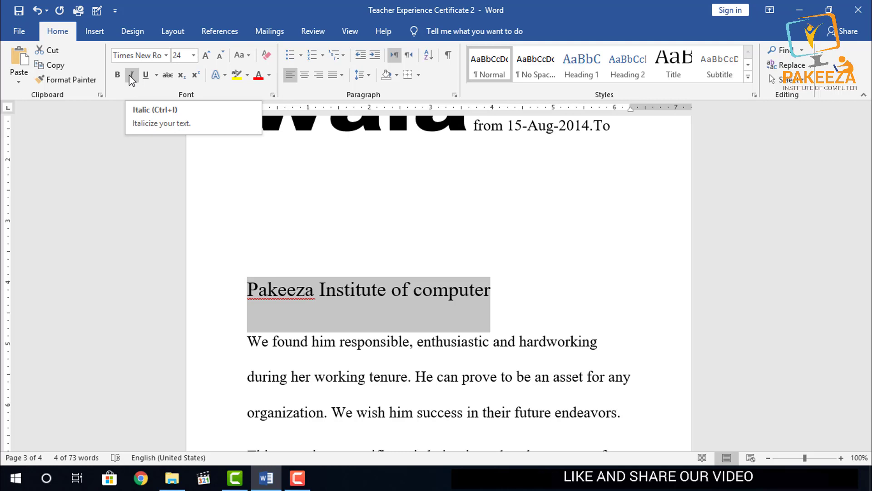
{"action": "left_click", "coordinate": [131, 75]}
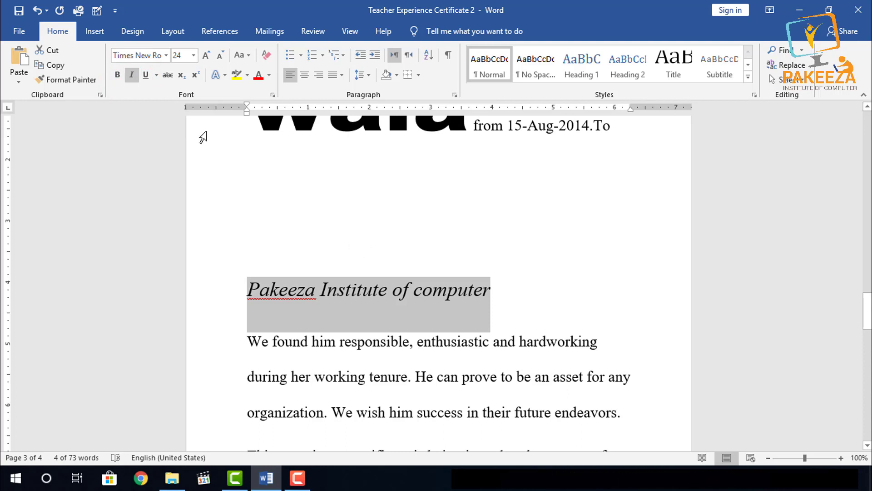
{"action": "left_click", "coordinate": [132, 76]}
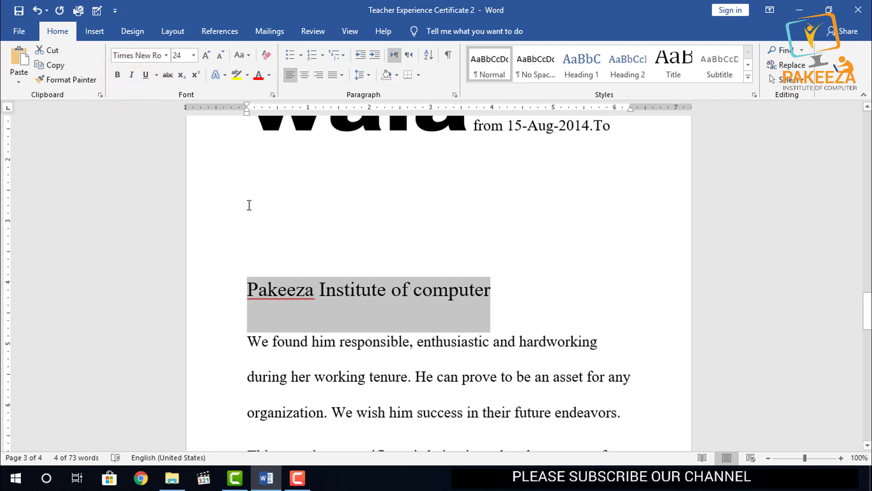
{"action": "left_click", "coordinate": [499, 297]}
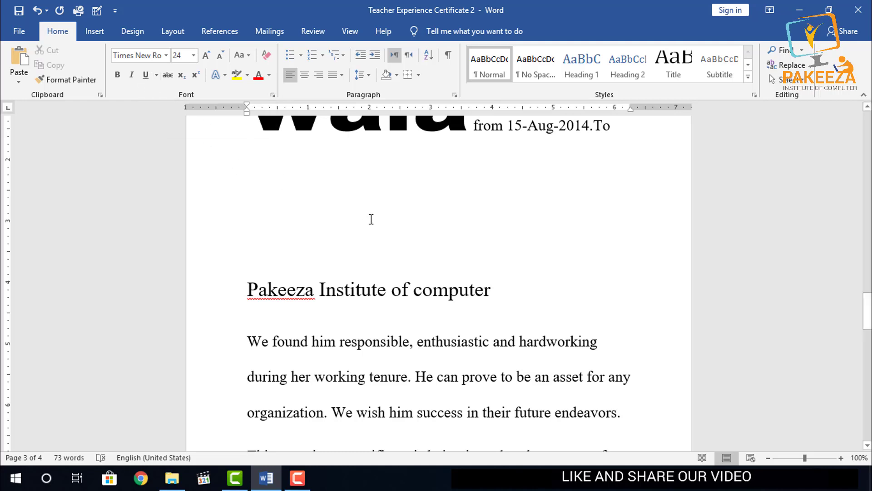
Underline the heading "Pakeeza Institute of computer" with the default single line and remove the underline again.
{"action": "scroll", "coordinate": [371, 219], "scroll_direction": "down", "scroll_amount": 2}
{"action": "left_click_drag", "start_coordinate": [500, 231], "coordinate": [263, 233]}
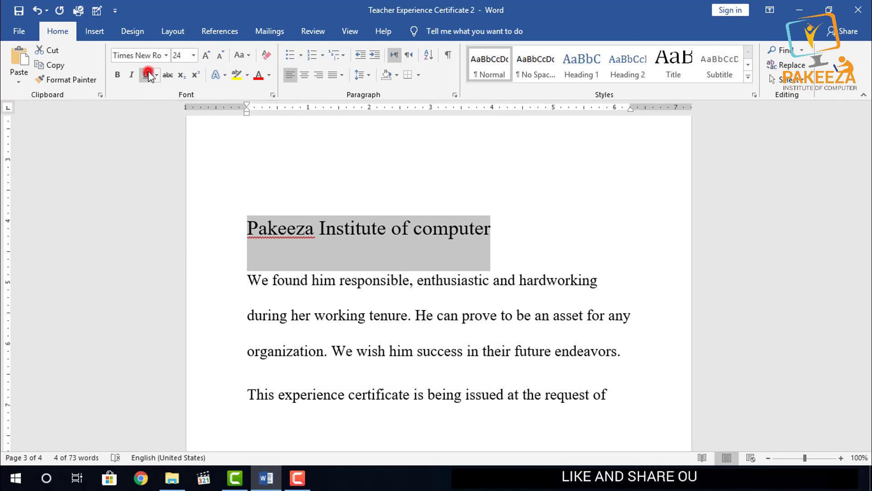
{"action": "left_click", "coordinate": [147, 75]}
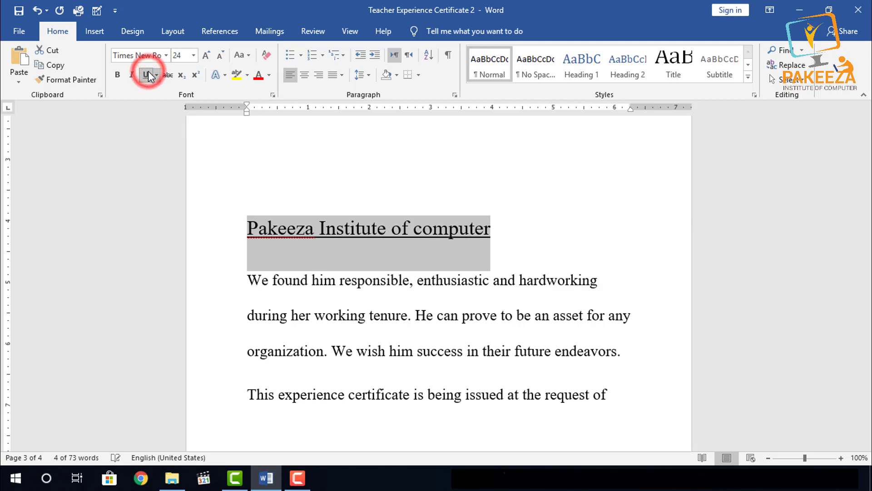
{"action": "left_click", "coordinate": [289, 188]}
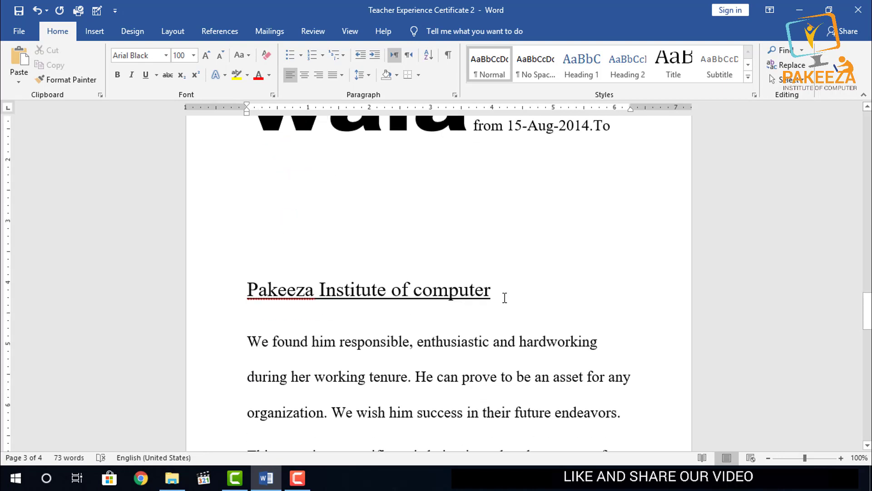
{"action": "left_click_drag", "start_coordinate": [504, 298], "coordinate": [264, 284]}
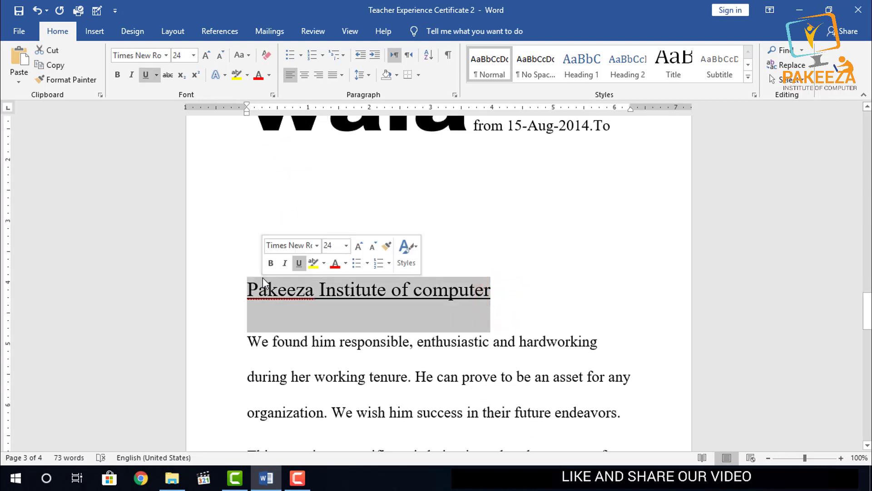
{"action": "left_click", "coordinate": [145, 79]}
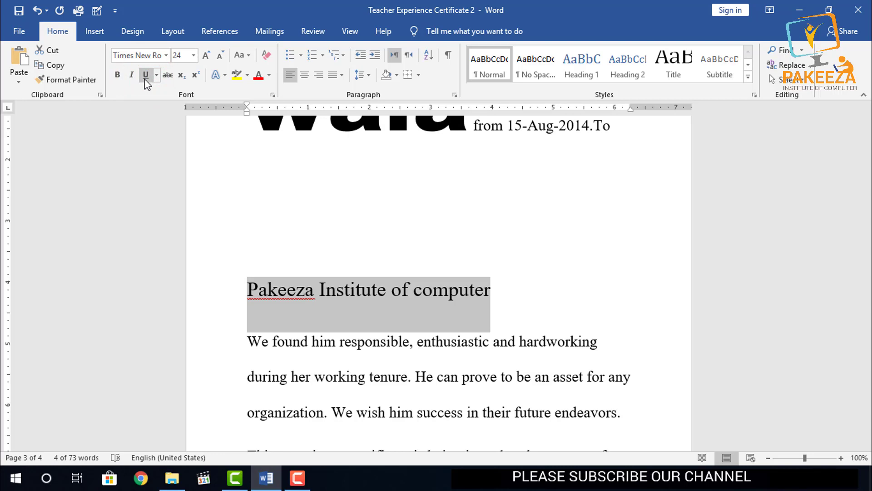
Open the Font dialog's full list of underline styles for the heading "Pakeeza Institute of computer", moving the dialog aside to uncover the text.
{"action": "left_click", "coordinate": [497, 293]}
{"action": "left_click_drag", "start_coordinate": [498, 292], "coordinate": [265, 298]}
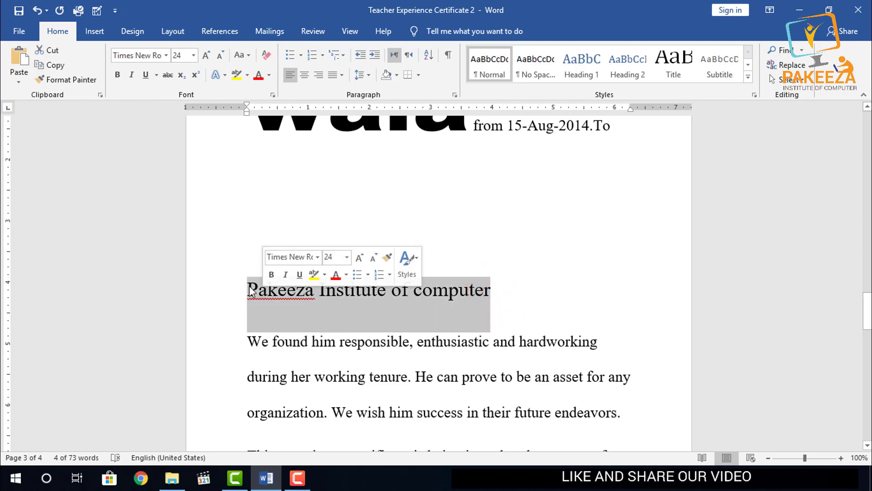
{"action": "left_click", "coordinate": [157, 75]}
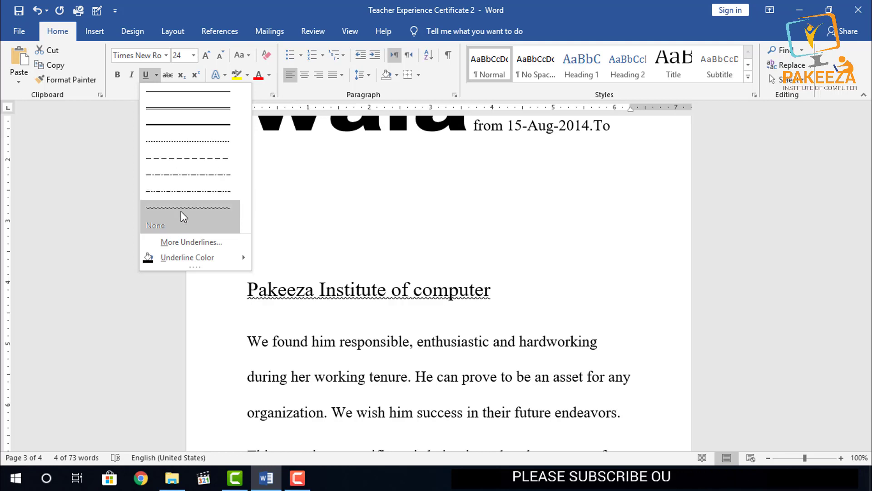
{"action": "left_click", "coordinate": [182, 242]}
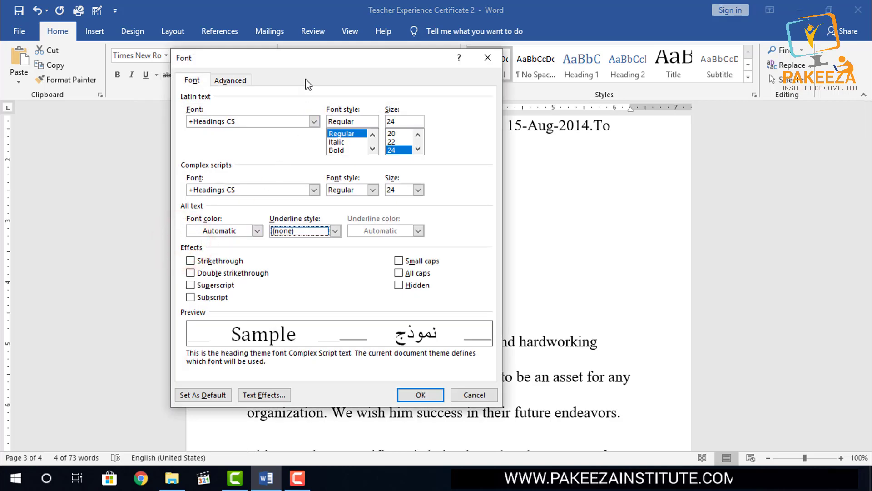
{"action": "mouse_move", "coordinate": [320, 58]}
{"action": "left_mouse_down"}
{"action": "mouse_move", "coordinate": [275, 43]}
{"action": "mouse_move", "coordinate": [214, 85]}
{"action": "mouse_move", "coordinate": [208, 100]}
{"action": "left_mouse_up"}
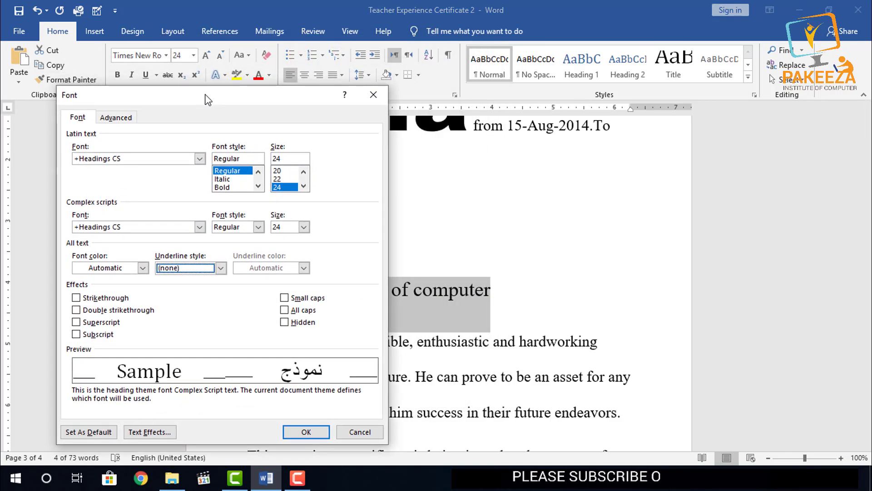
{"action": "left_click", "coordinate": [221, 268]}
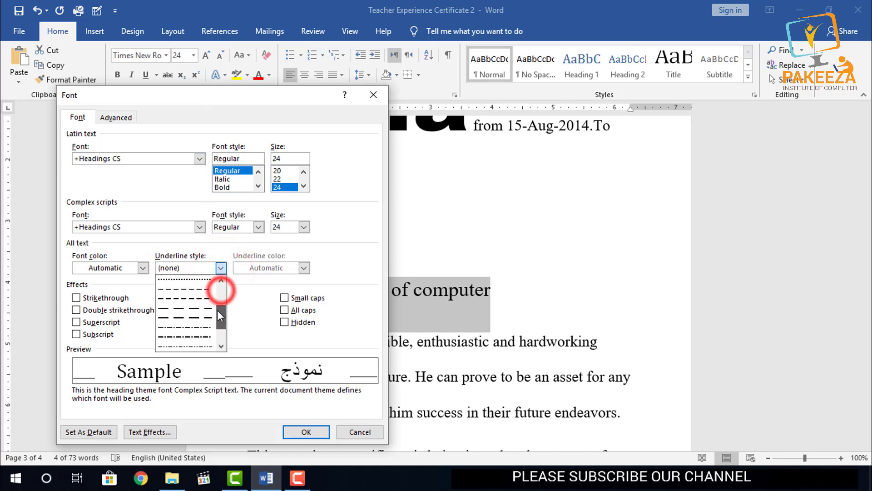